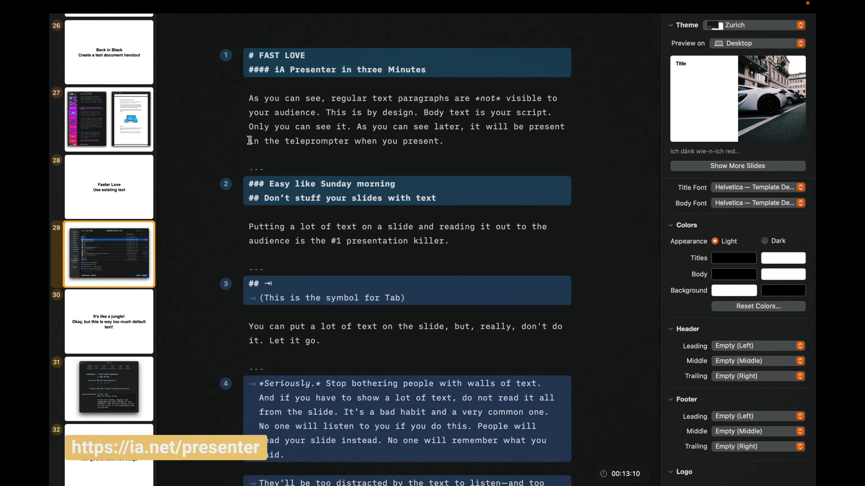
Step: Return to slide 1, 'FAST LOVE', with the editor scrolled back to the top
scroll(137, 131, "up", 20)
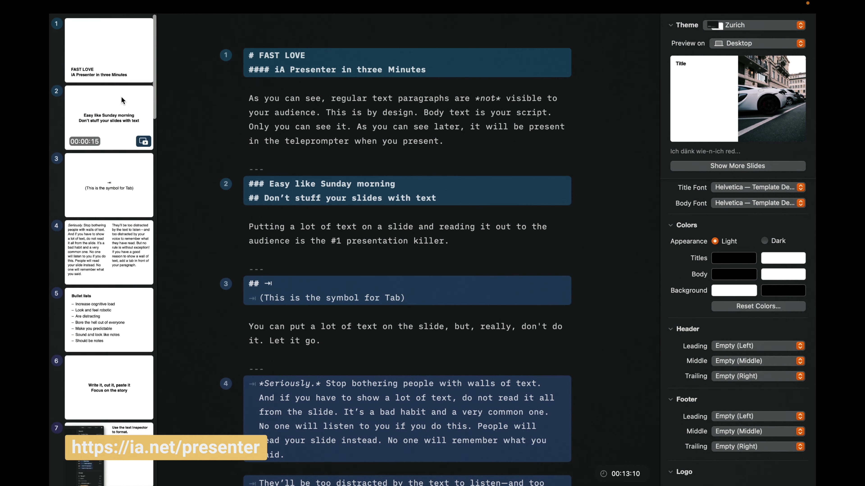
left_click(120, 62)
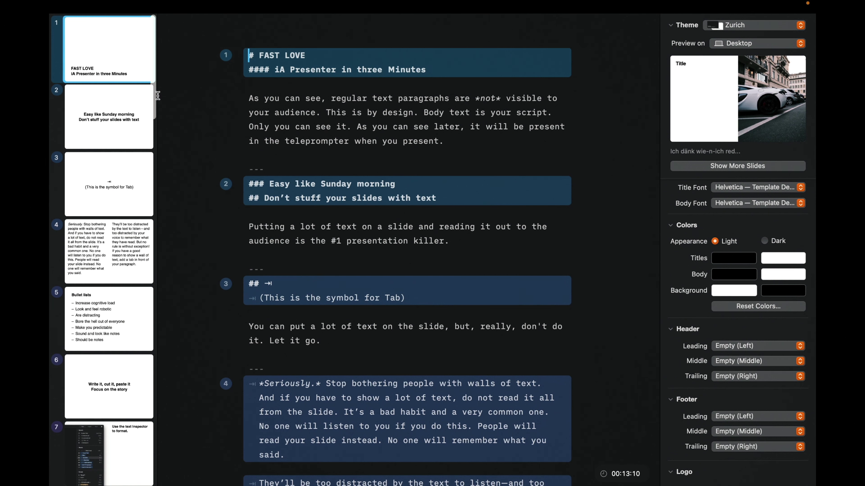
mouse_move(131, 98)
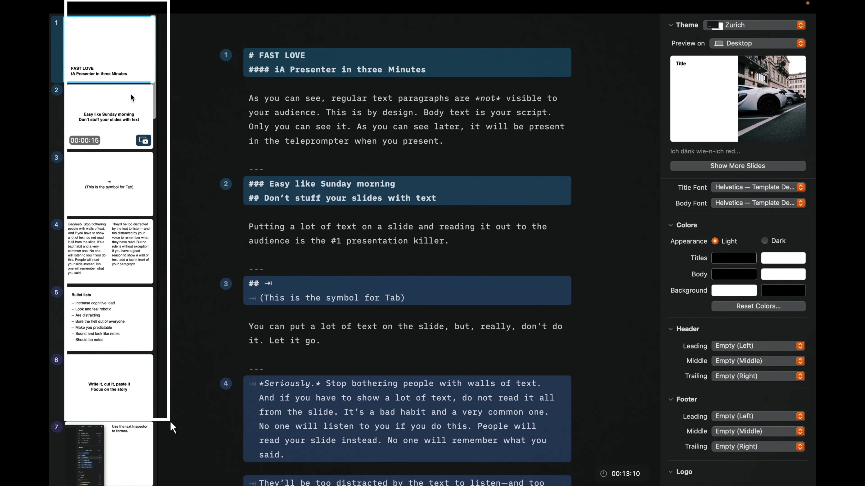
scroll(131, 146, "down", 10)
scroll(131, 146, "up", 10)
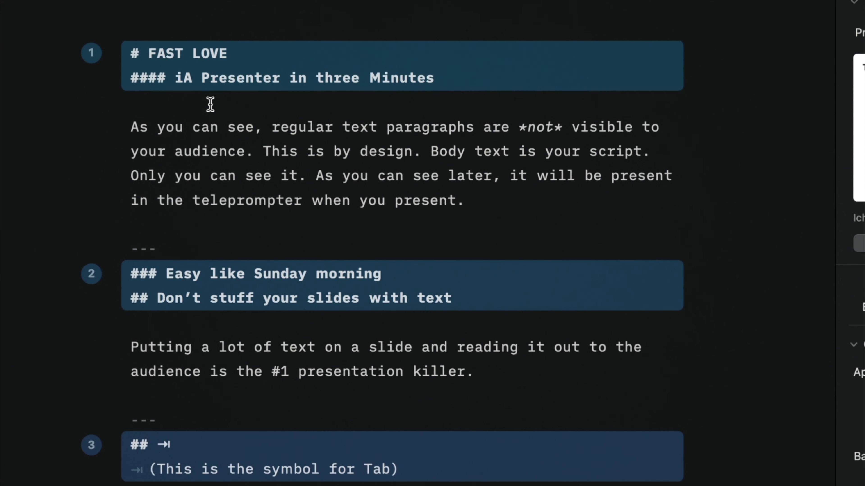
scroll(164, 382, "down", 4)
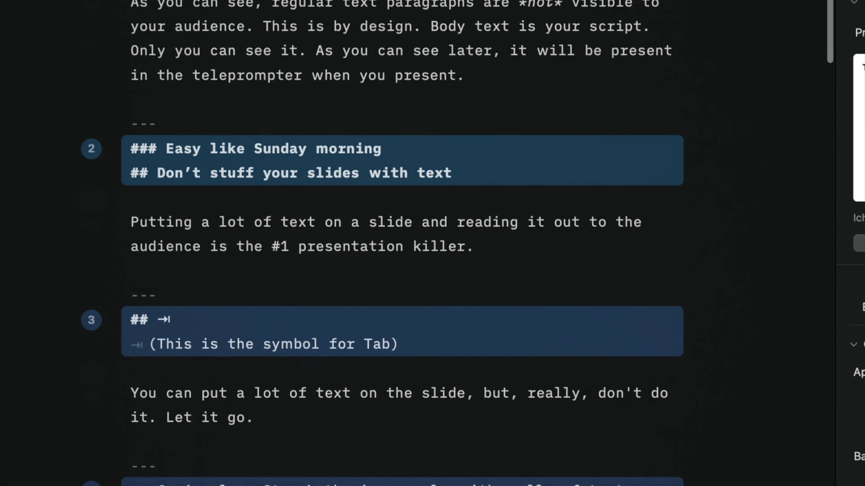
scroll(402, 239, "down", 15)
scroll(401, 238, "up", 9)
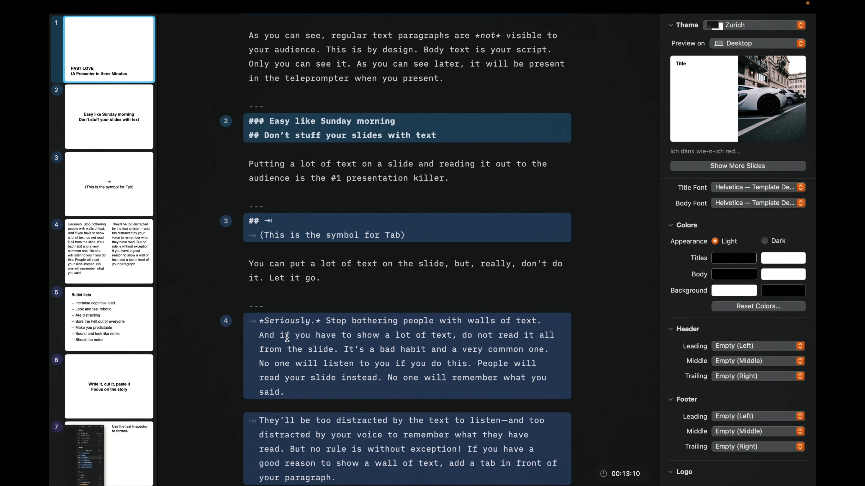
scroll(287, 337, "up", 3)
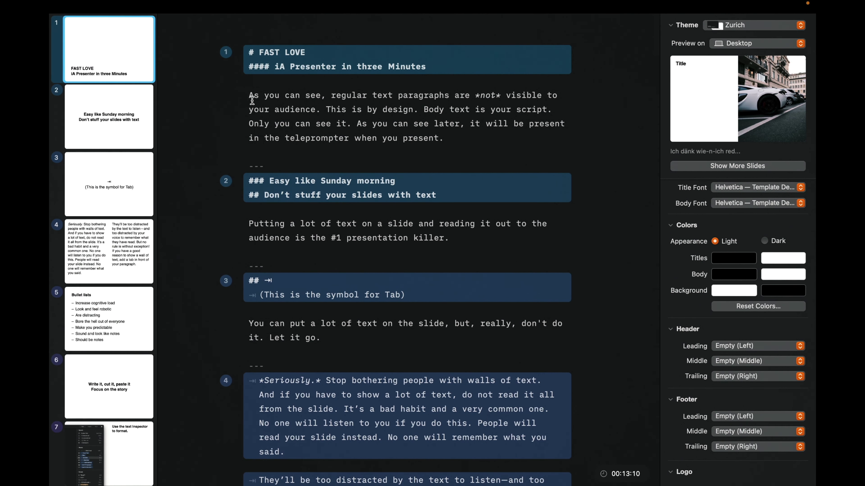
triple_click(249, 97)
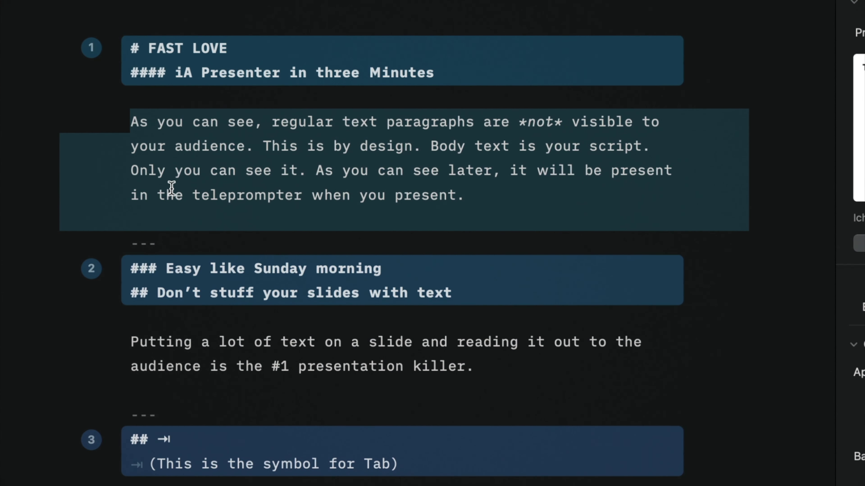
left_click(245, 190)
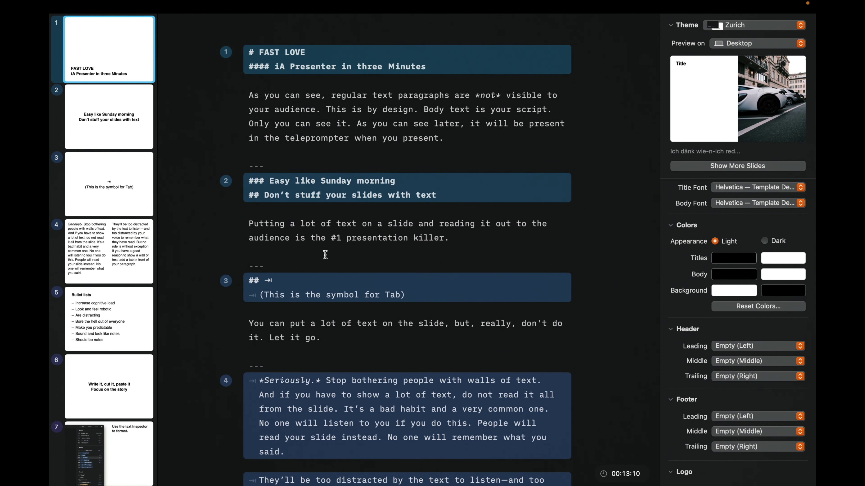
scroll(325, 254, "down", 4)
scroll(325, 255, "up", 4)
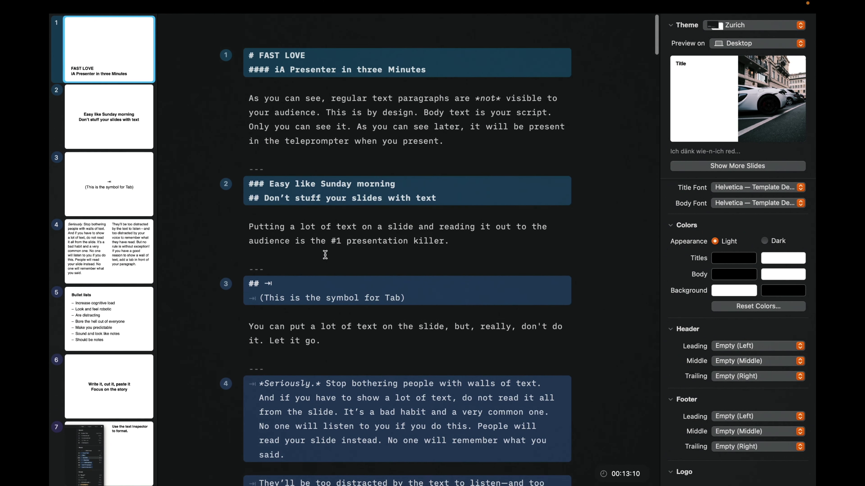
scroll(325, 255, "down", 3)
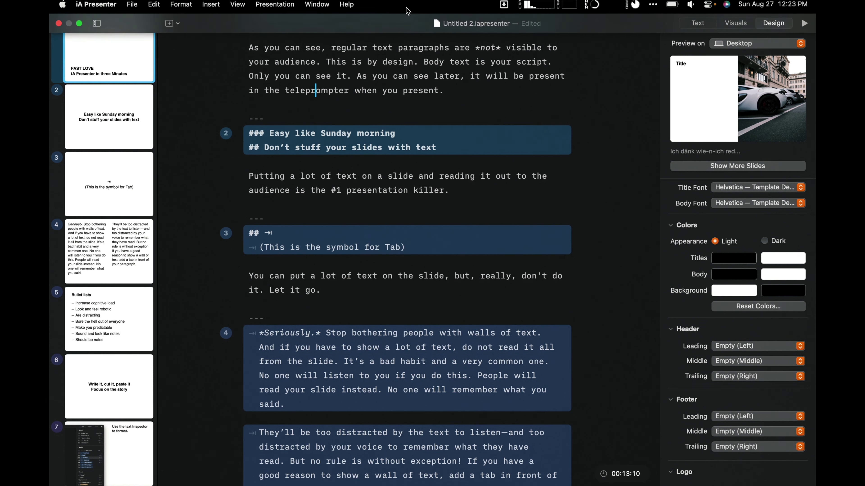
Step: Create a new untitled presentation, Untitled 3, from the File menu
mouse_move(426, 4)
left_click(138, 4)
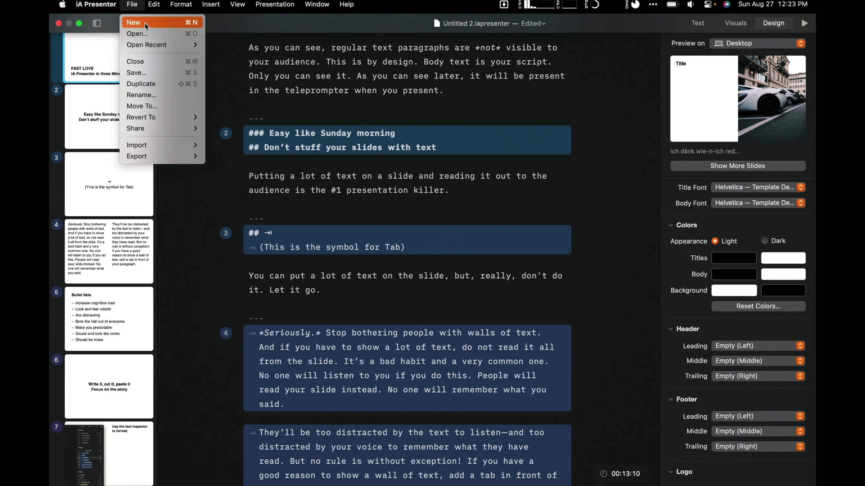
left_click(145, 22)
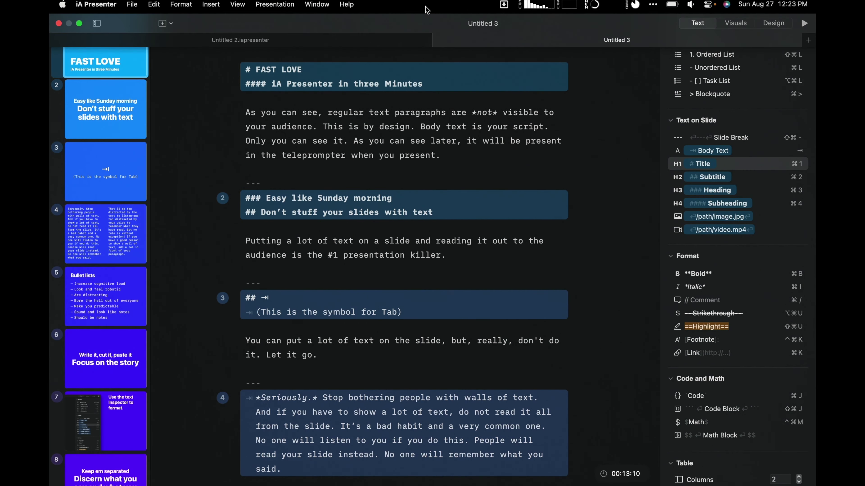
Step: Switch back to the Untitled 2.iapresenter document tab
mouse_move(520, 2)
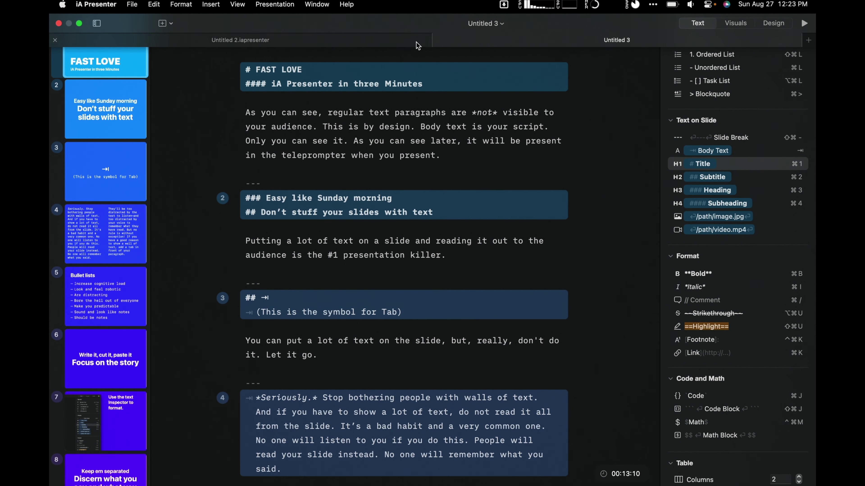
left_click(378, 44)
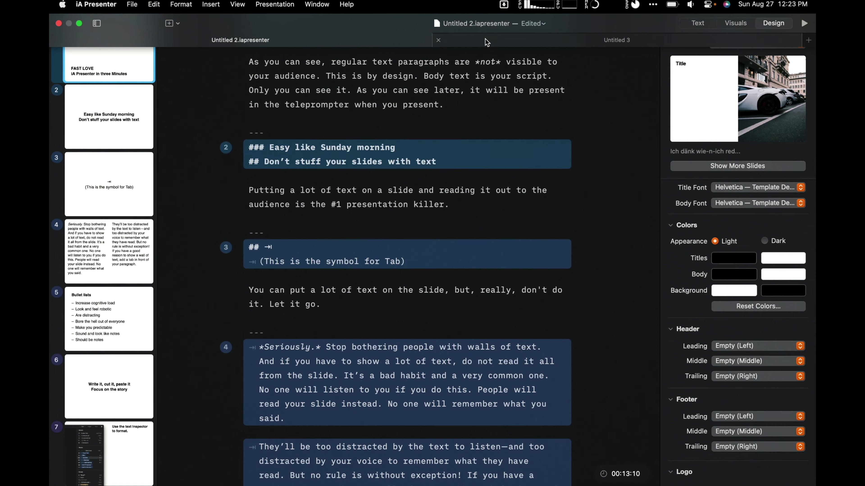
left_click(485, 40)
key("ctrl+shift+Tab")
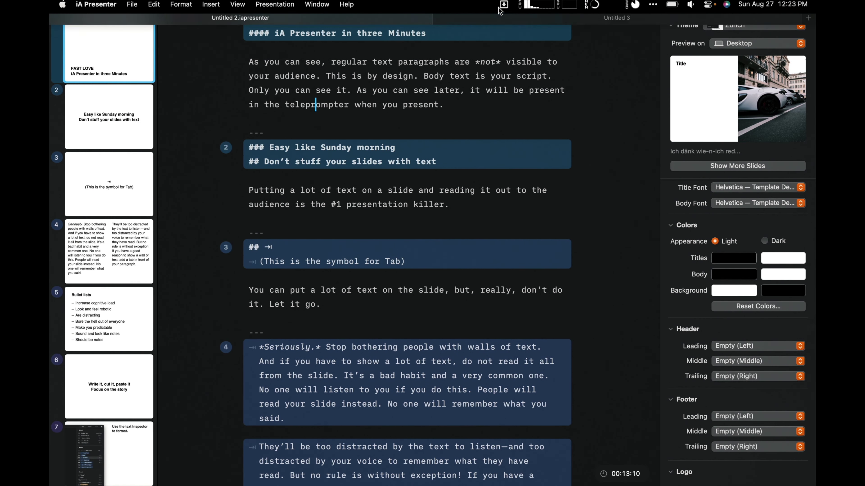
Step: Show the Text inspector and add a '## Test header' subtitle below slide 2's 'killer.' paragraph
mouse_move(500, 40)
left_click(697, 22)
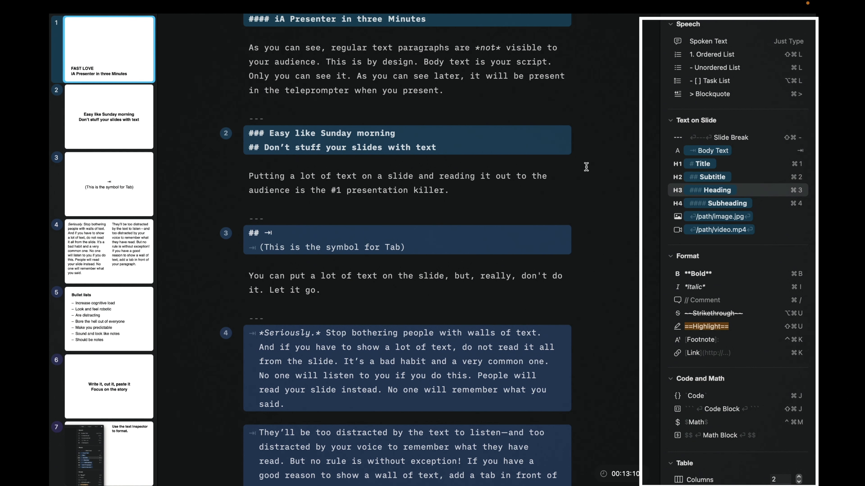
left_click(473, 192)
key("Return")
key("Return")
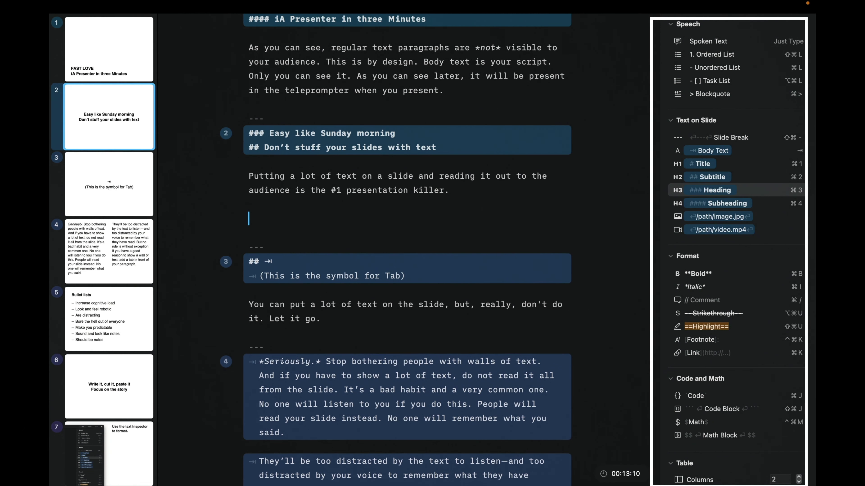
type("Tes")
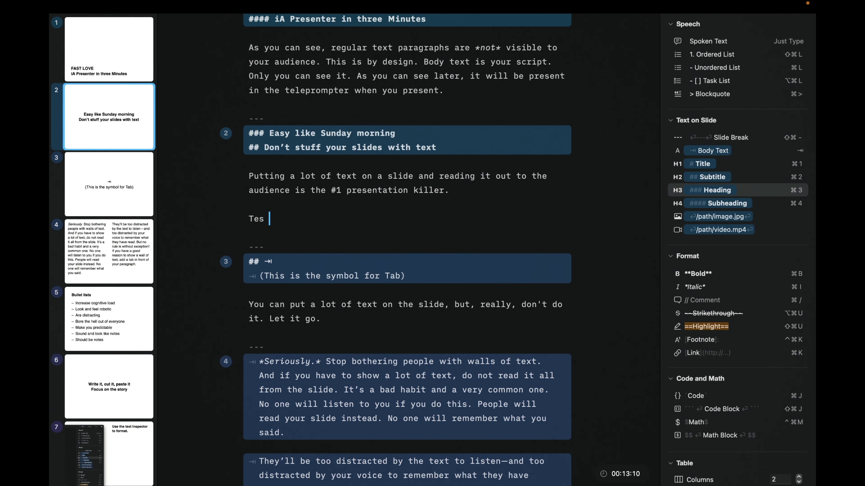
key("BackSpace")
key("BackSpace")
key("BackSpace")
key("BackSpace")
type("t header")
left_click(705, 197)
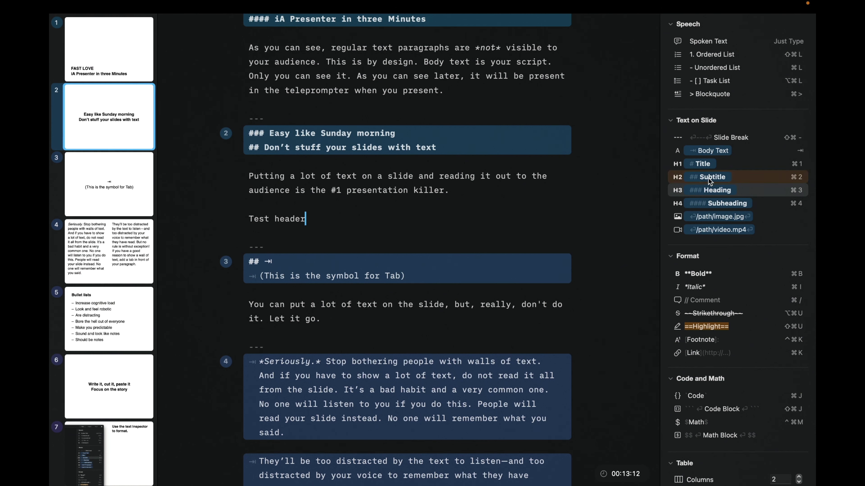
left_click(708, 178)
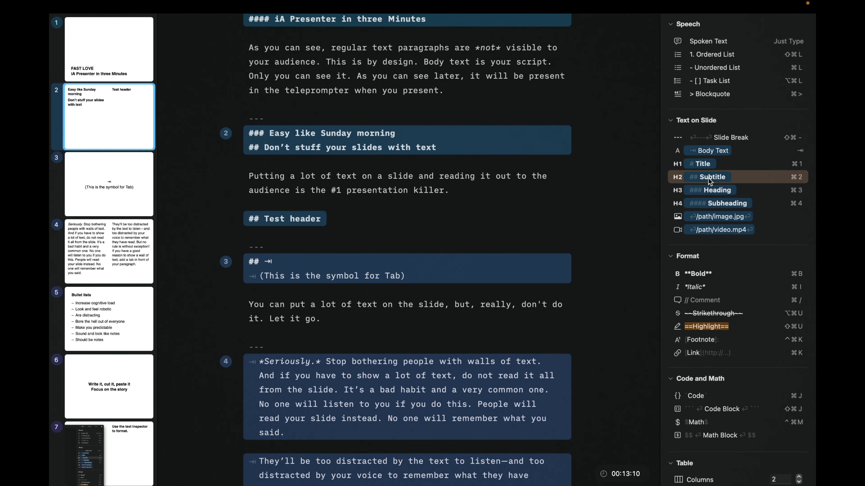
scroll(721, 272, "down", 1)
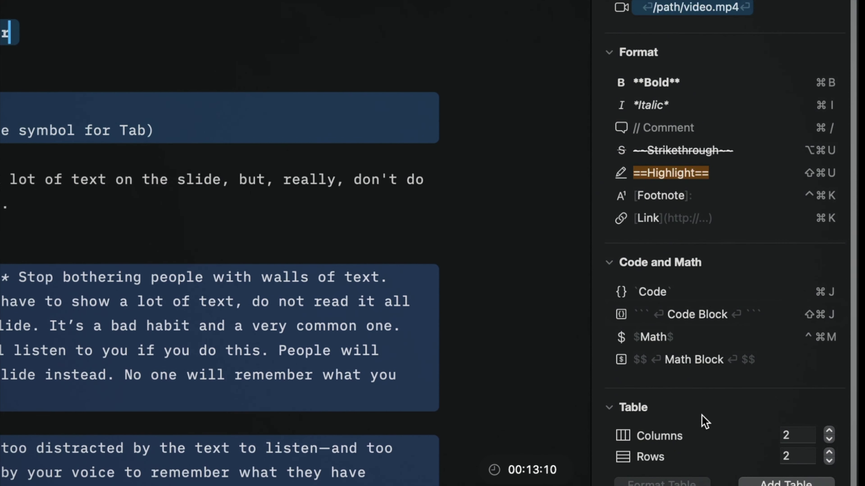
Step: Switch the inspector from Text to Visuals to list the Images (24) and no videos
scroll(704, 293, "up", 2)
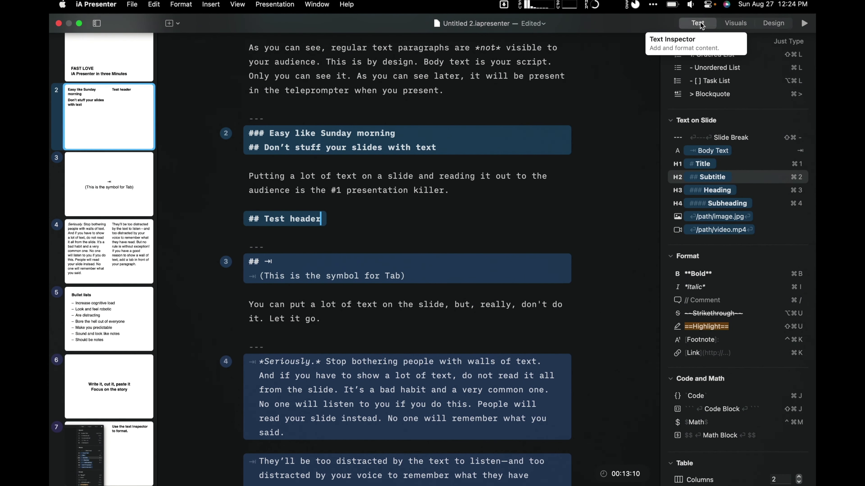
left_click(700, 26)
left_click(702, 26)
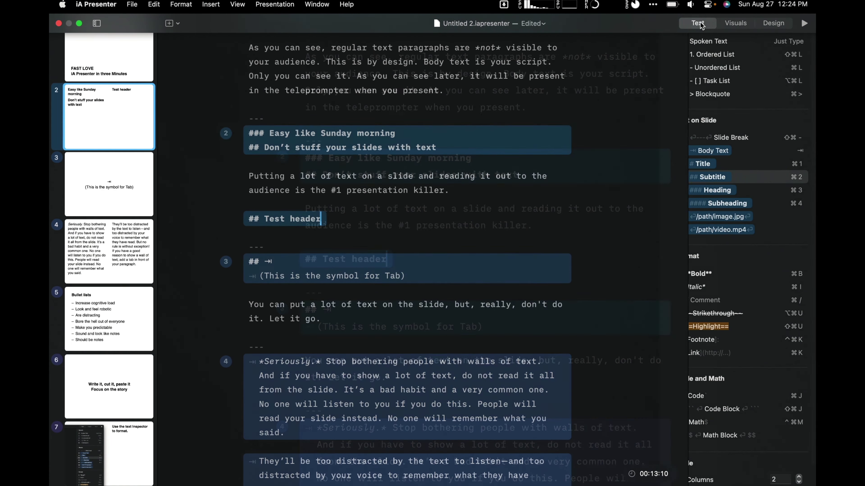
left_click(725, 25)
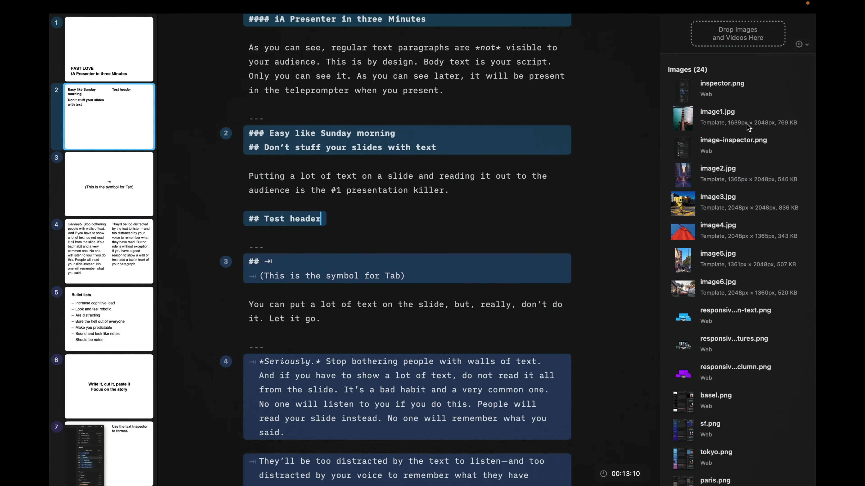
scroll(747, 125, "down", 10)
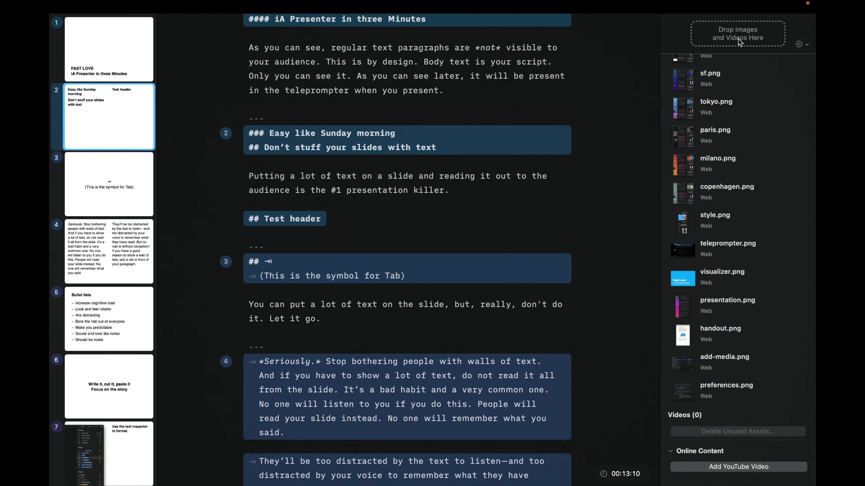
left_click(749, 25)
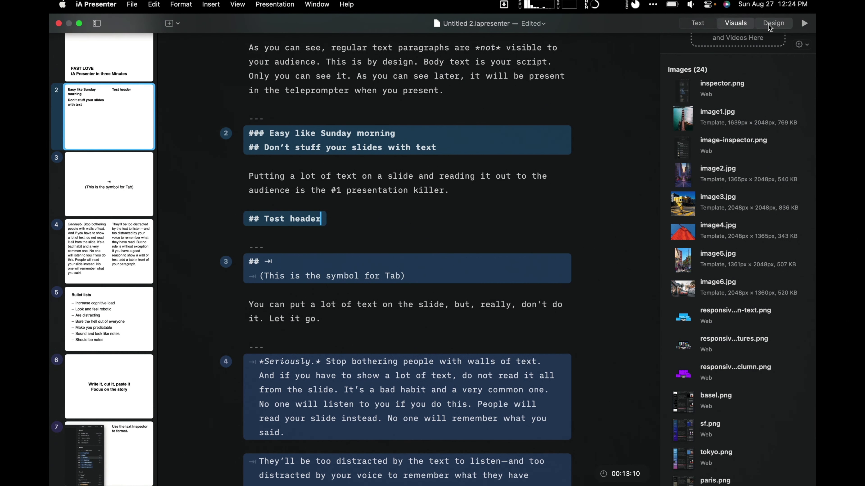
Step: Open the Design inspector, check the theme list keeping Zurich, and browse Colors, Header, Footer and Logo
left_click(769, 26)
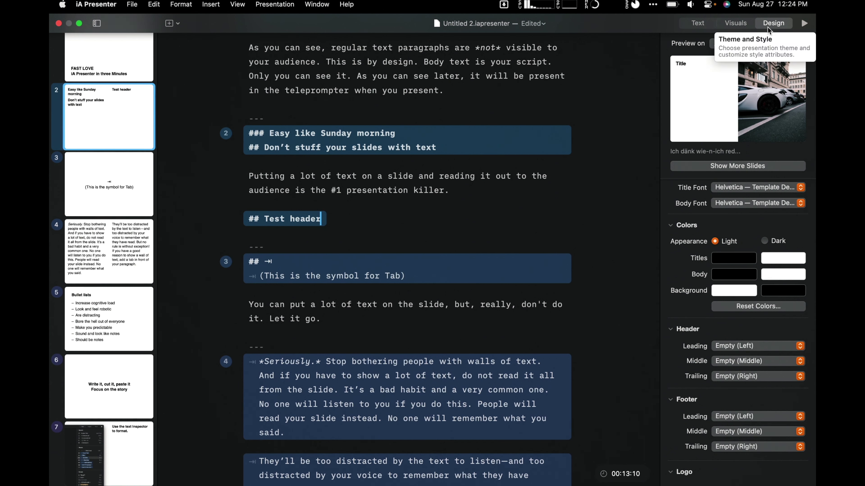
left_click(752, 28)
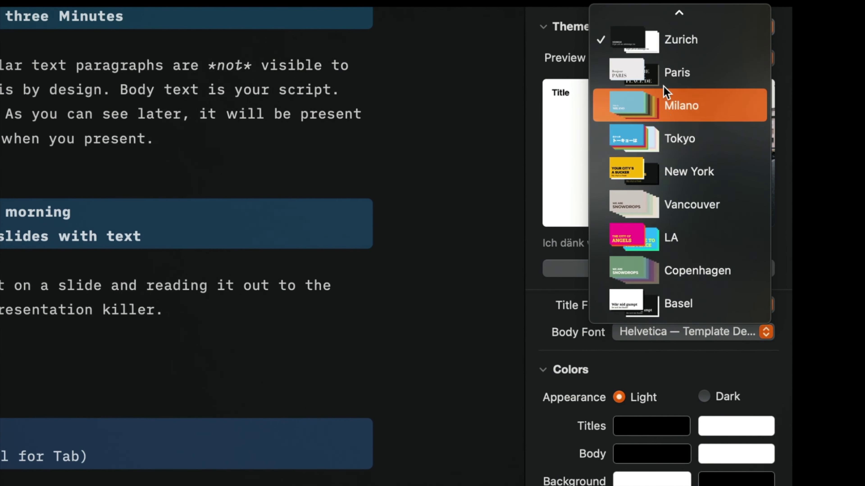
left_click(624, 177)
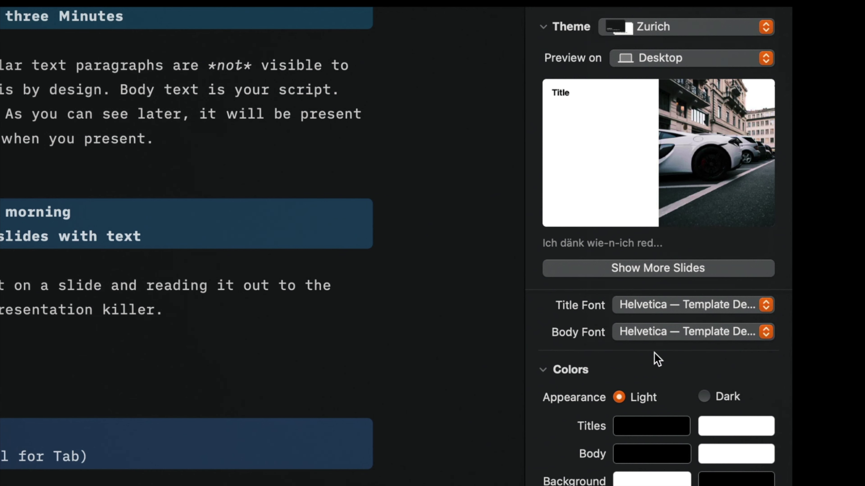
scroll(633, 483, "down", 3)
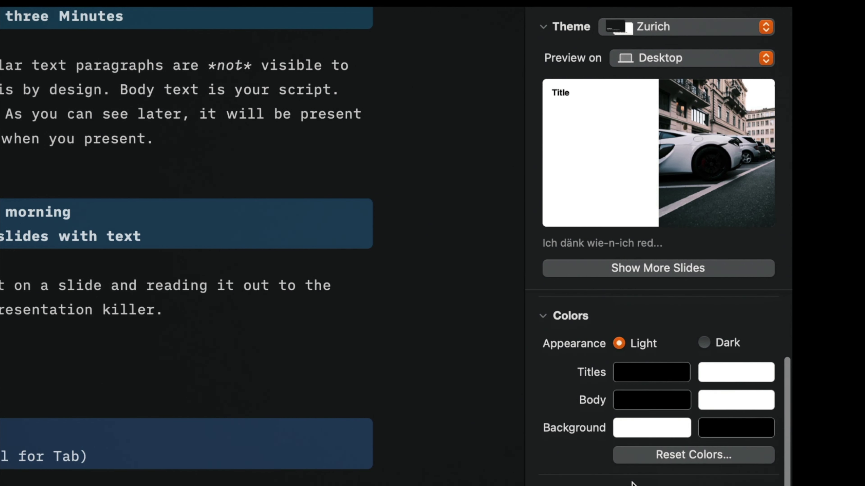
scroll(657, 391, "down", 2)
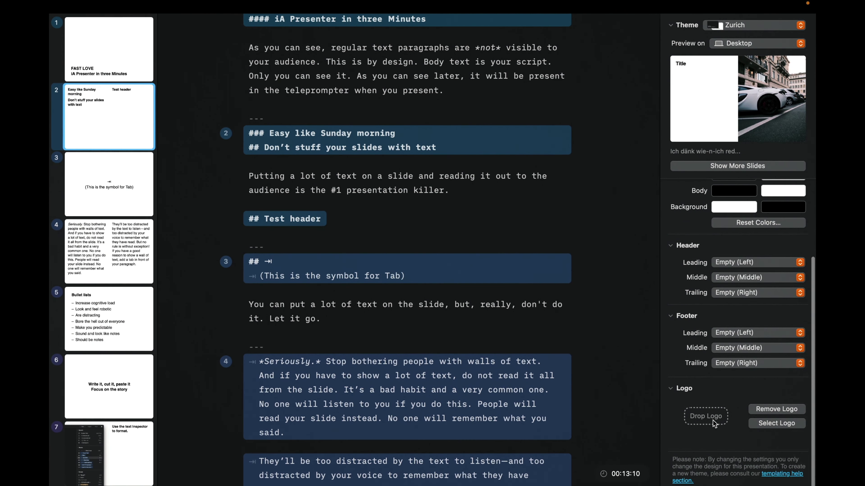
scroll(721, 391, "up", 4)
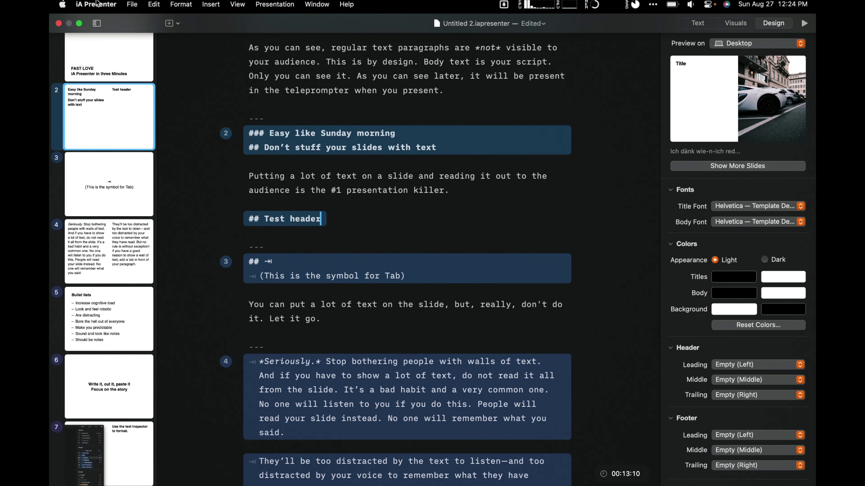
Step: Open iA Presenter's Settings window and view the Editor, then the Presentation pane
left_click(97, 4)
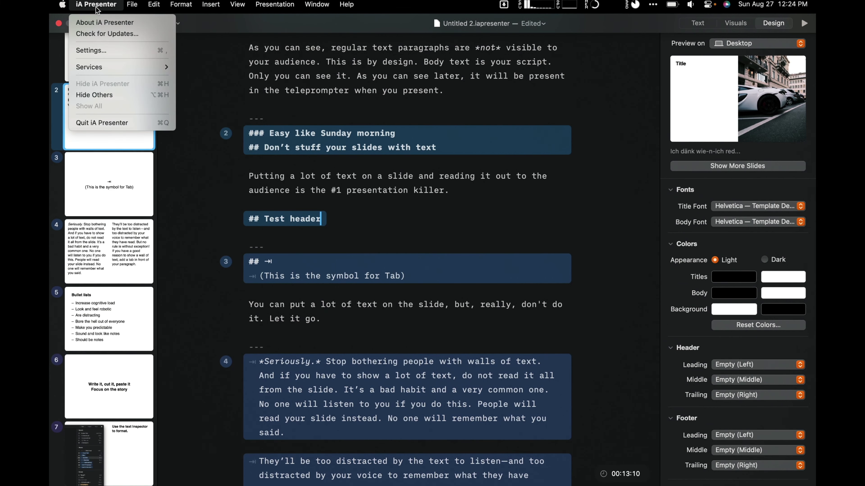
left_click(106, 50)
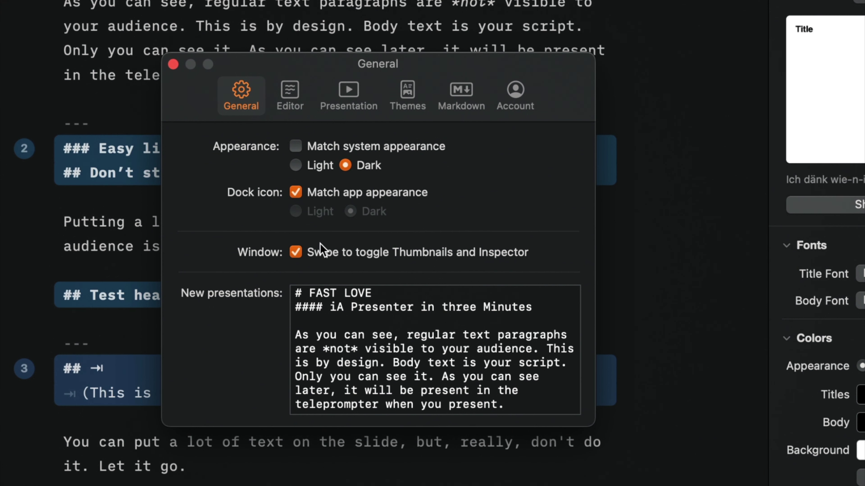
left_click(288, 99)
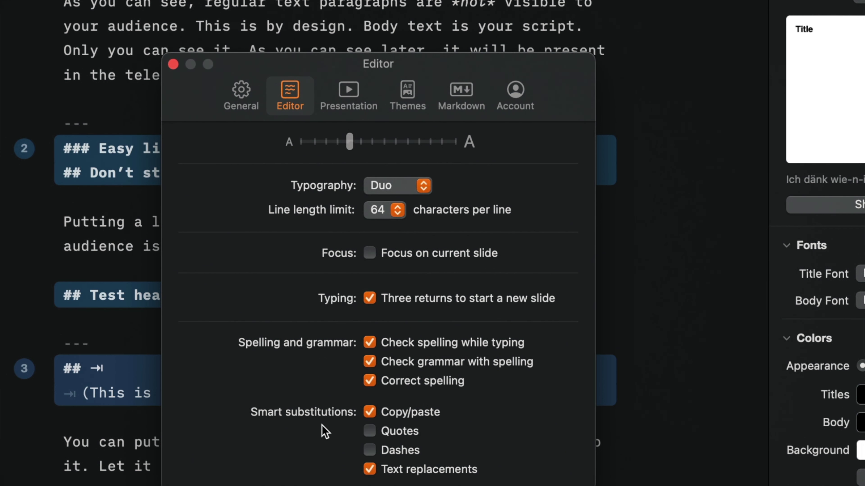
left_click(344, 101)
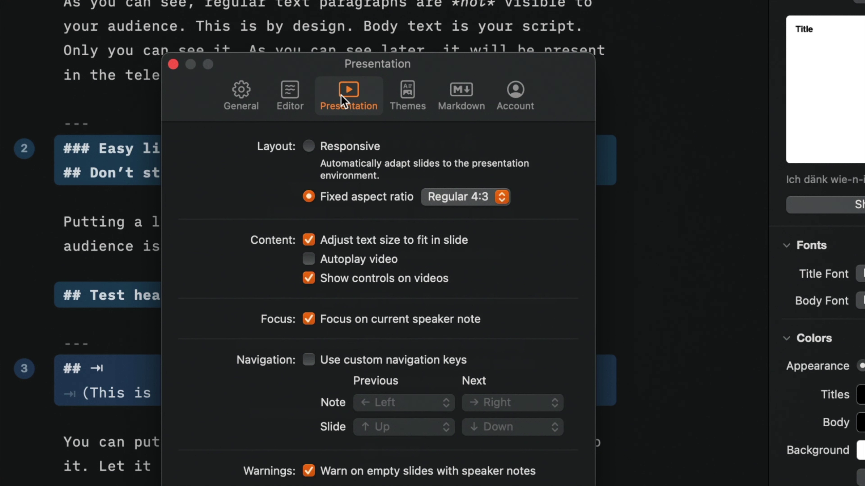
Step: Try Responsive, 16:9 and 9:16 layouts, restore Fixed Regular 4:3, then view the Themes pane
left_click(309, 147)
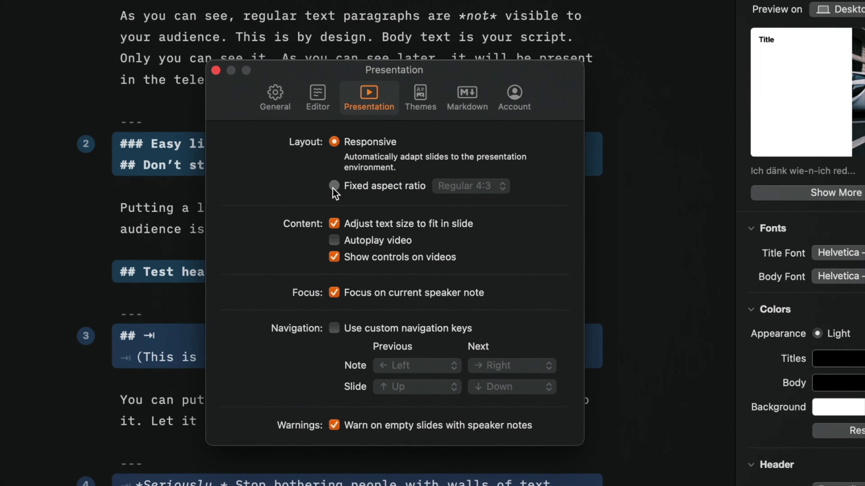
left_click(392, 161)
left_click(458, 202)
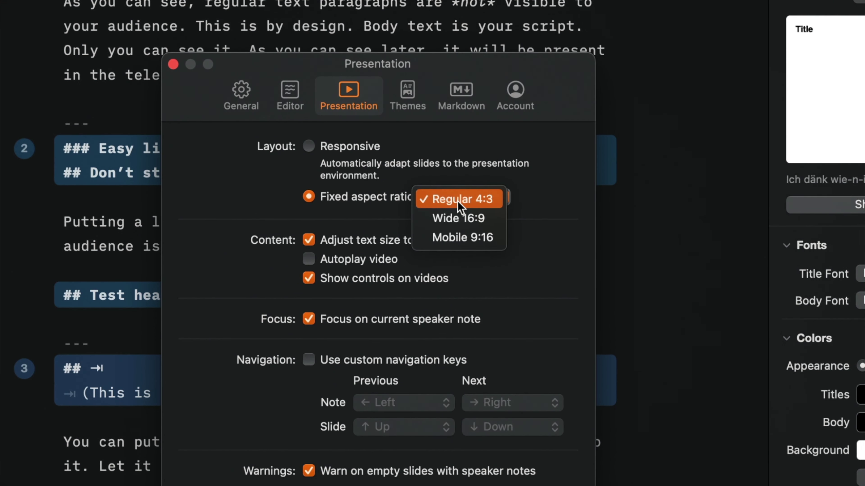
left_click(464, 218)
left_click(464, 197)
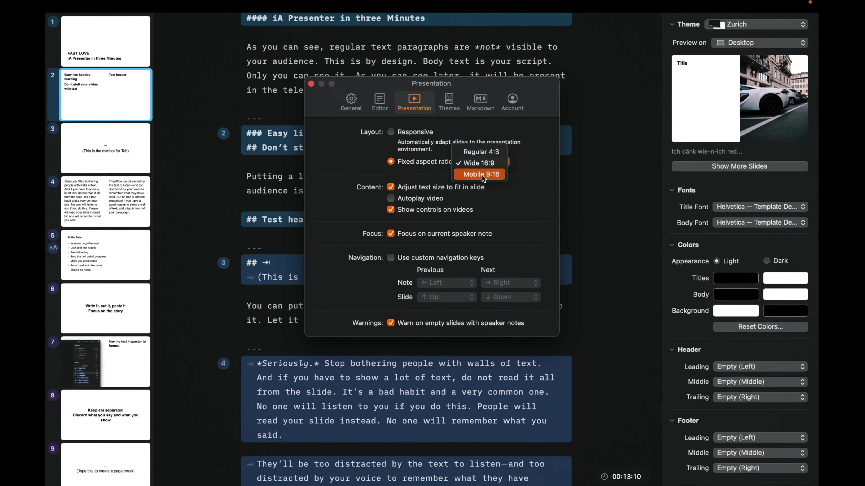
left_click(467, 215)
left_click(483, 162)
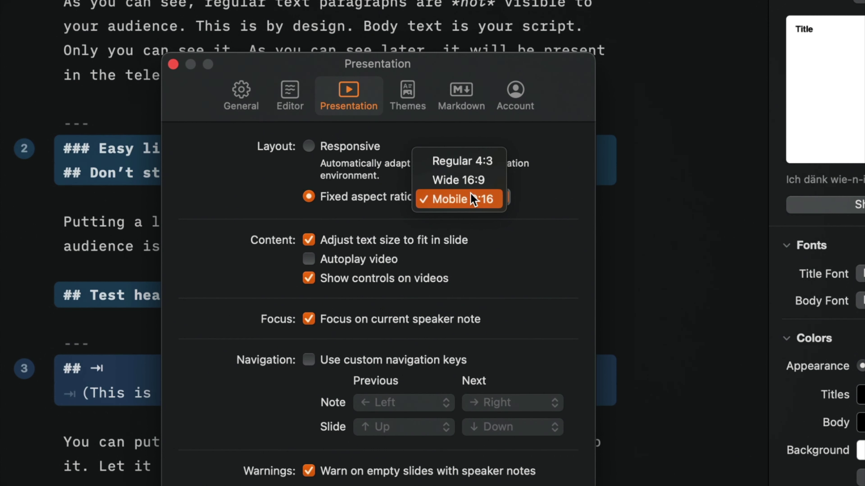
left_click(480, 162)
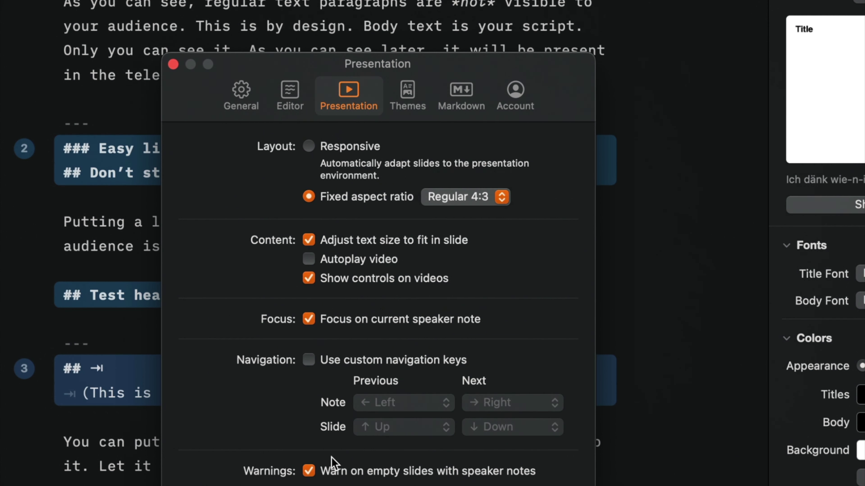
left_click(414, 99)
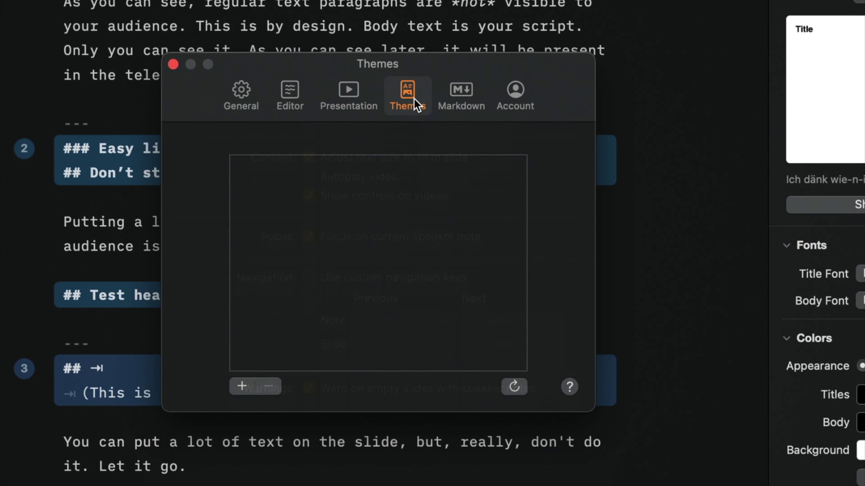